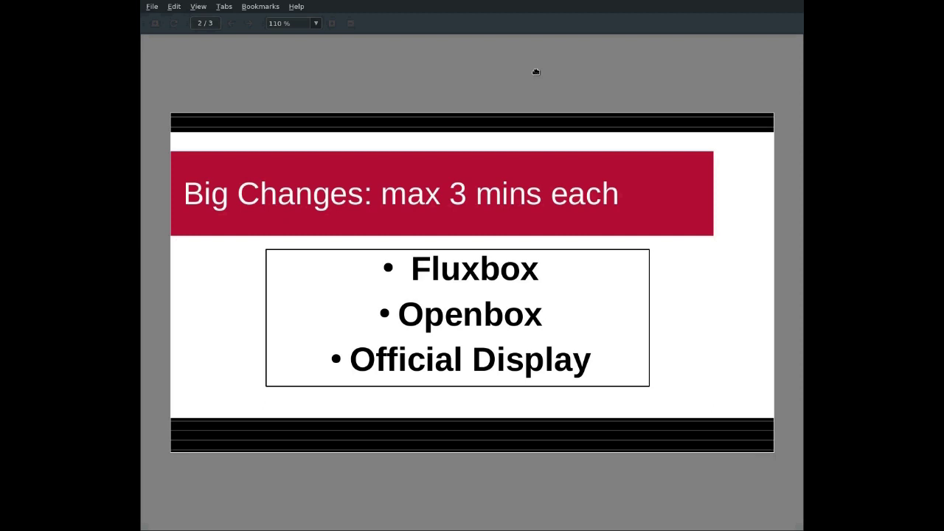
Step: Advance the presentation to its last slide and reveal the desktop
key(Page_Down)
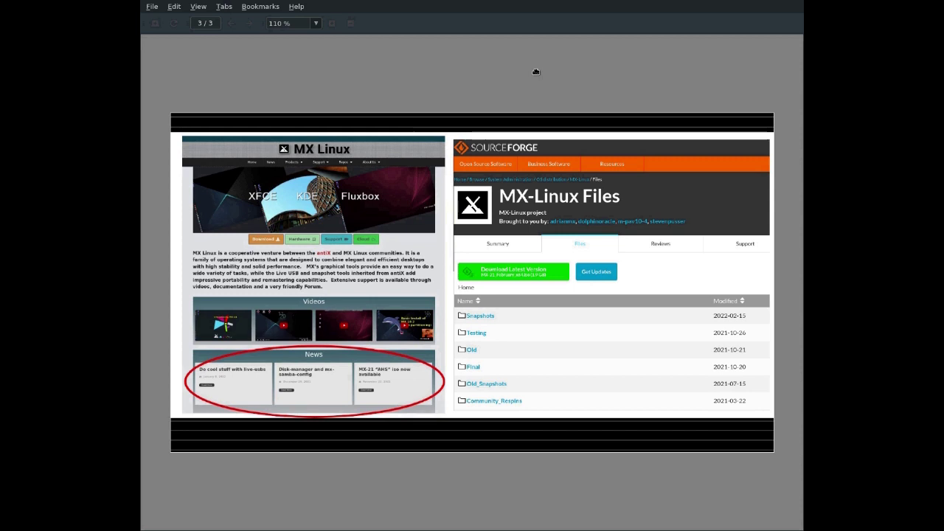
key(super+d)
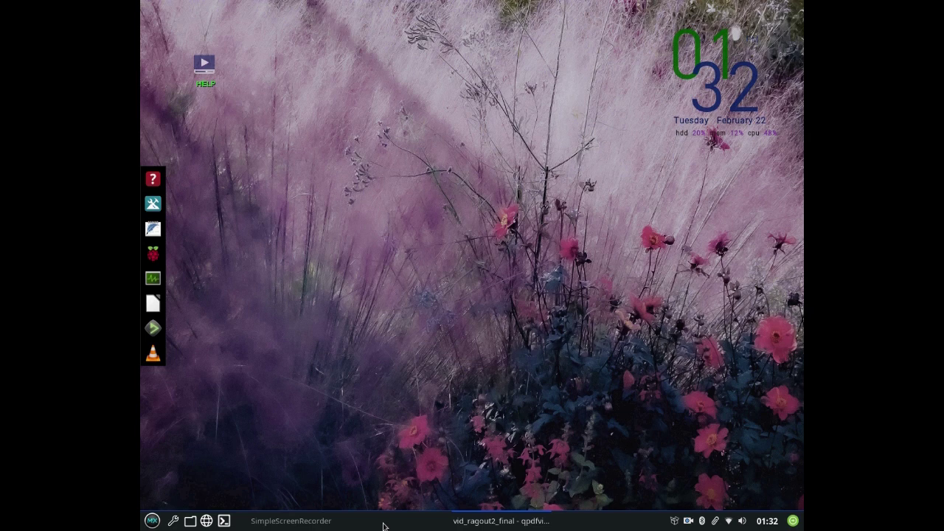
Step: Open and close a terminal window, and view the Ragout2 help manual before quitting the document viewer
click(222, 522)
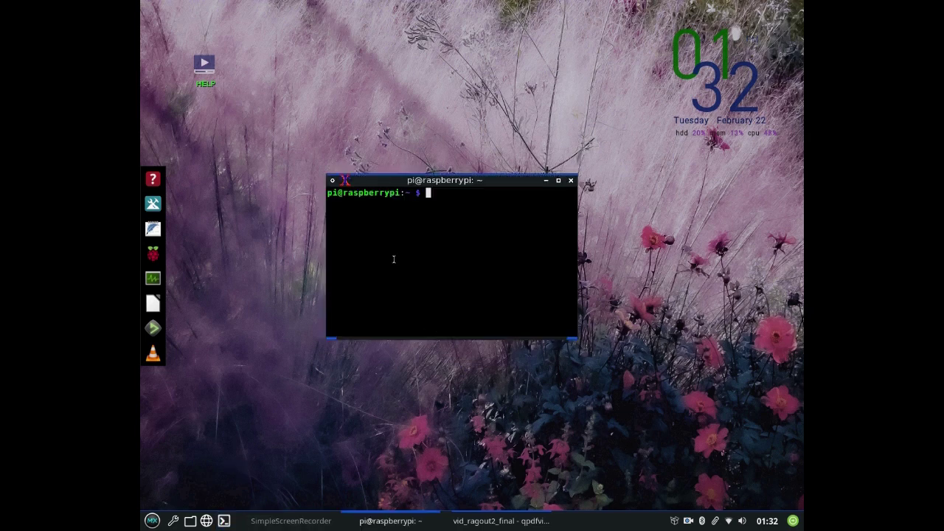
click(571, 181)
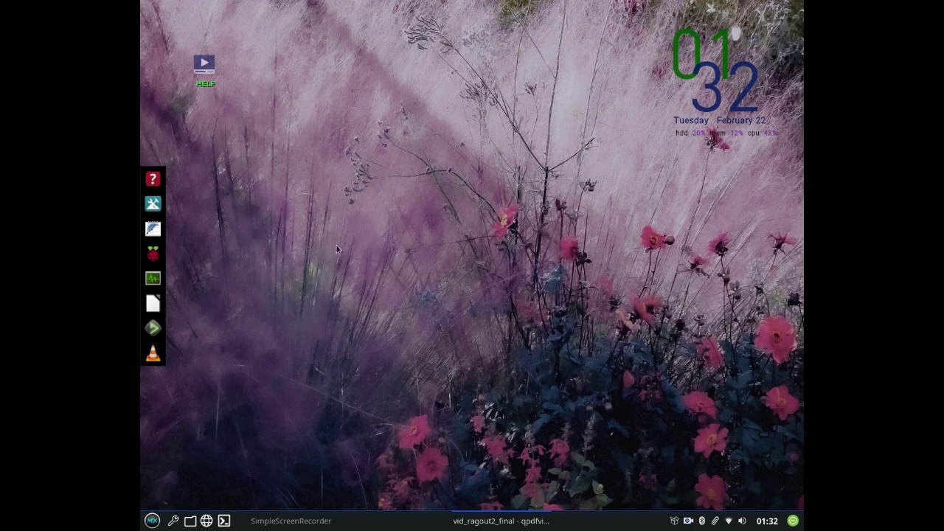
click(153, 180)
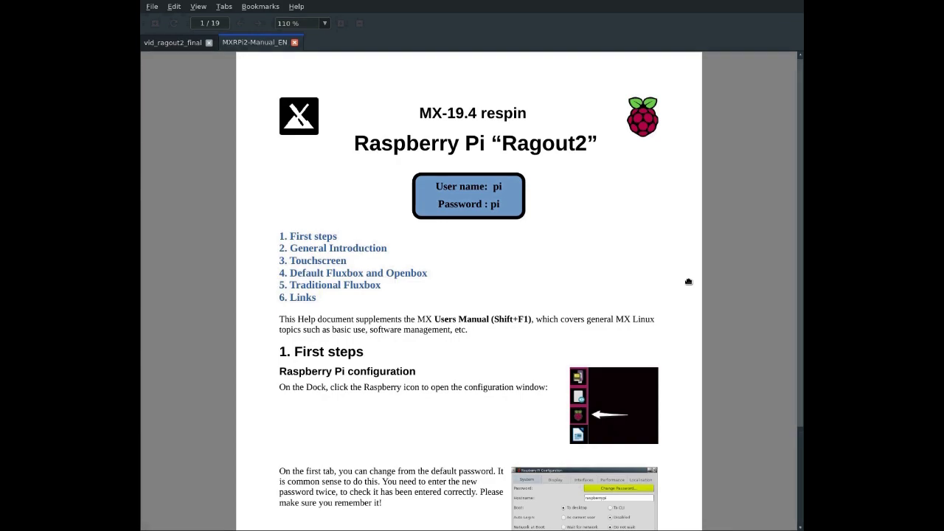
key(ctrl+q)
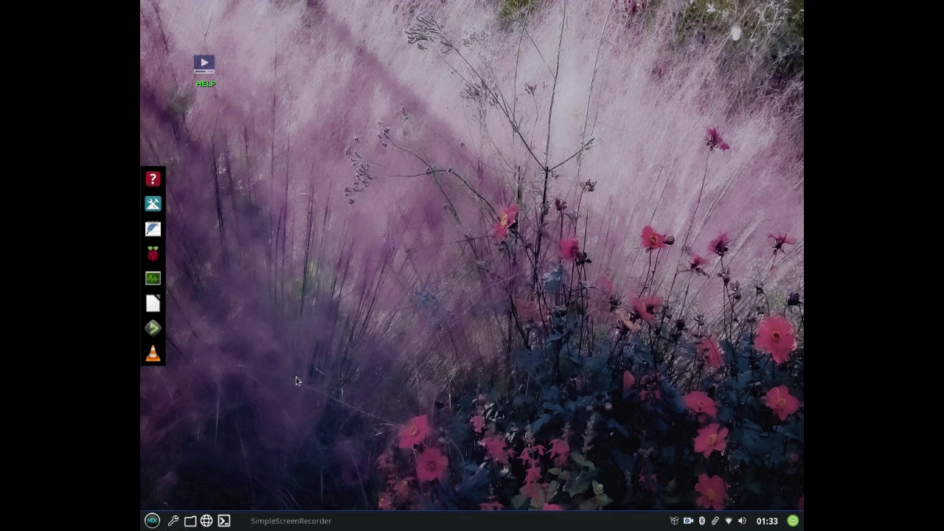
Step: Show the home folder in the file manager and close it, and check the list of available network connections
key(super+f)
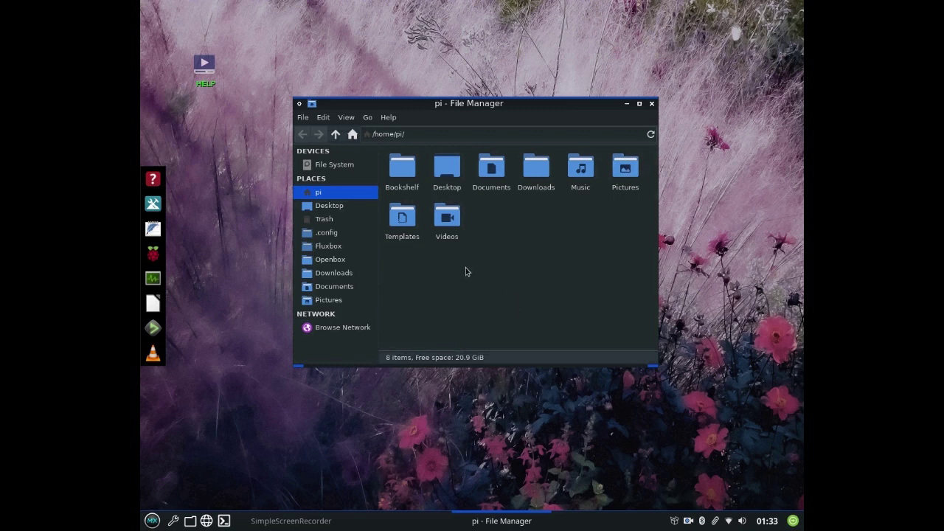
click(652, 104)
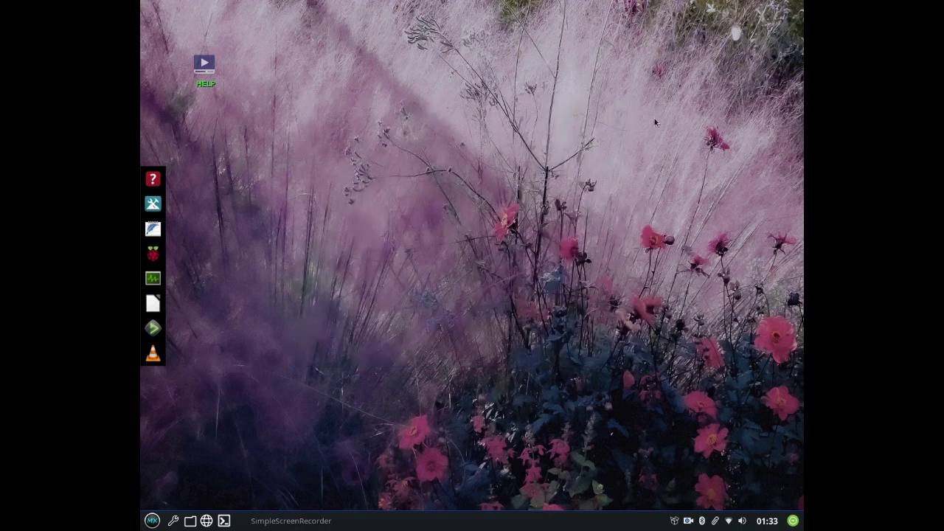
click(729, 521)
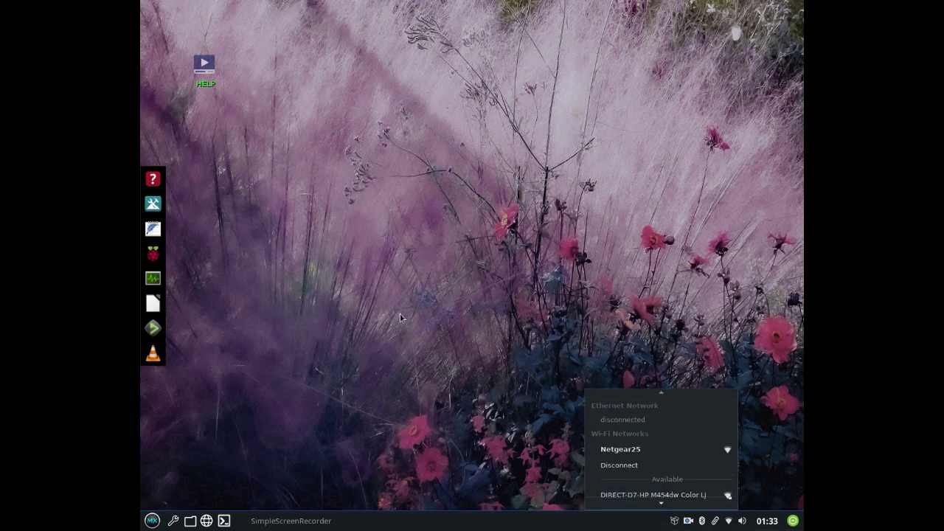
click(388, 234)
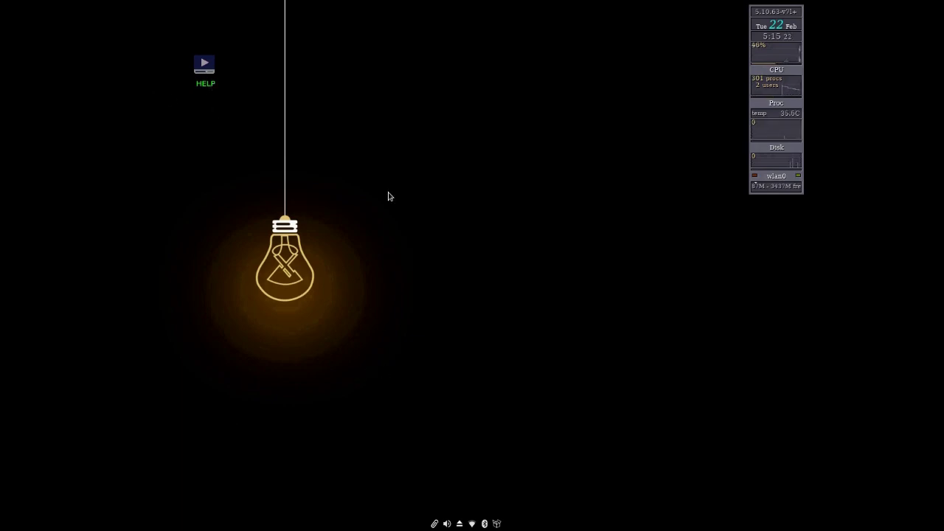
Step: Hide the desktop icons in the Openbox session
right_click(465, 144)
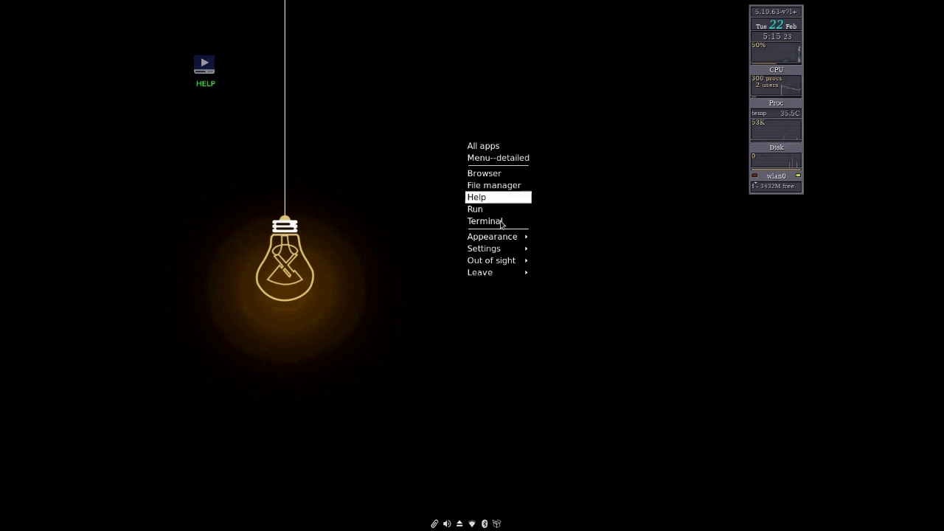
mouse_move(498, 261)
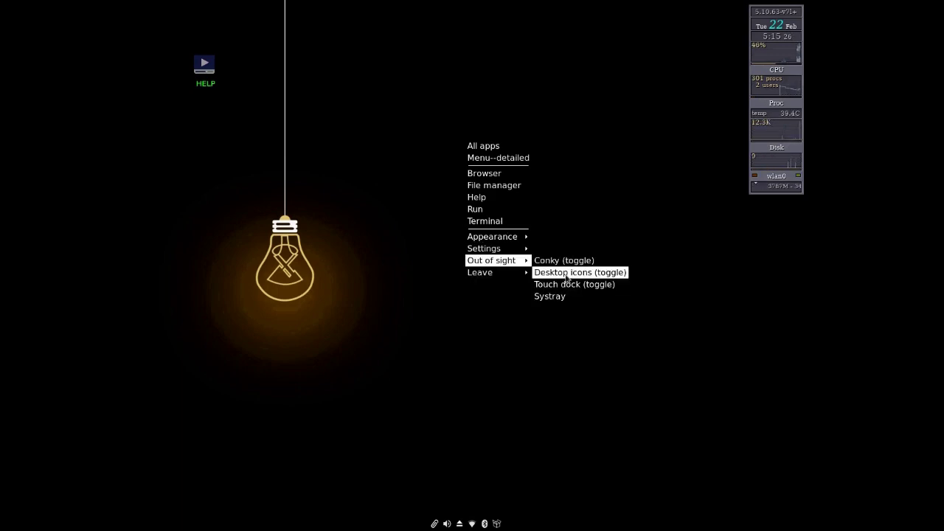
click(569, 275)
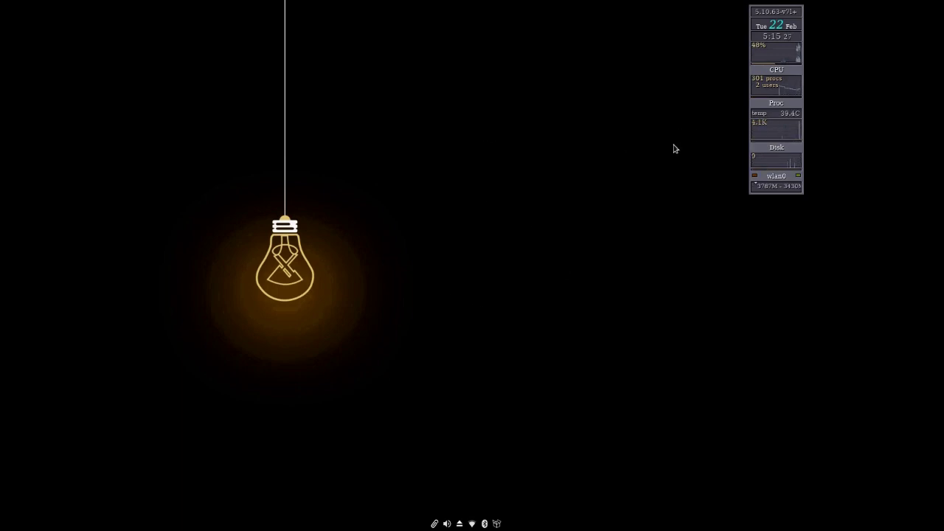
Step: Quit the GKrellM system monitor and start it again by running the command gkrellm
right_click(765, 15)
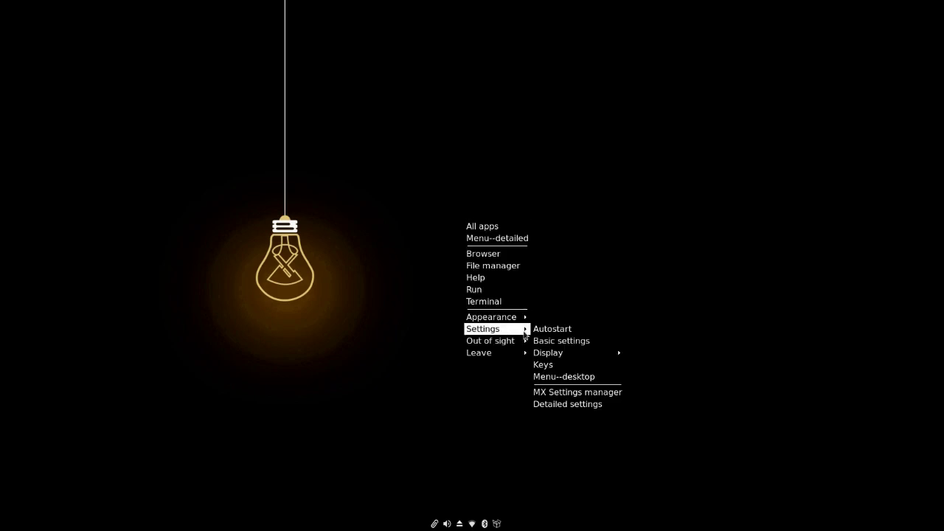
click(541, 329)
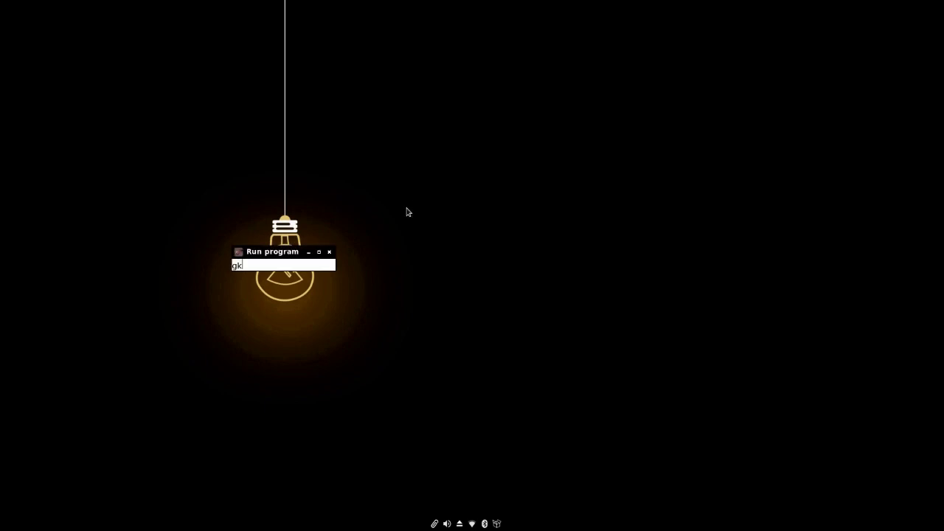
text(gkrellm)
key(Return)
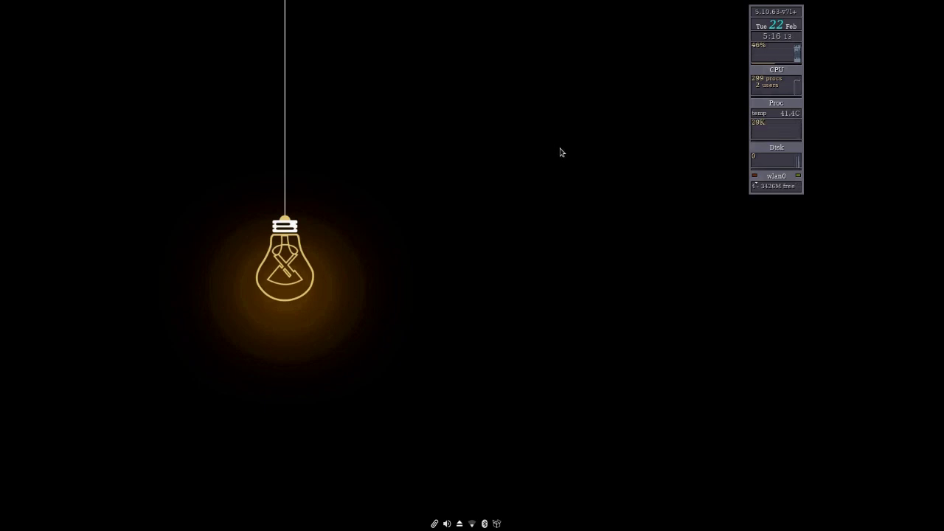
Step: Close the GKrellM system monitor on the desktop
right_click(773, 13)
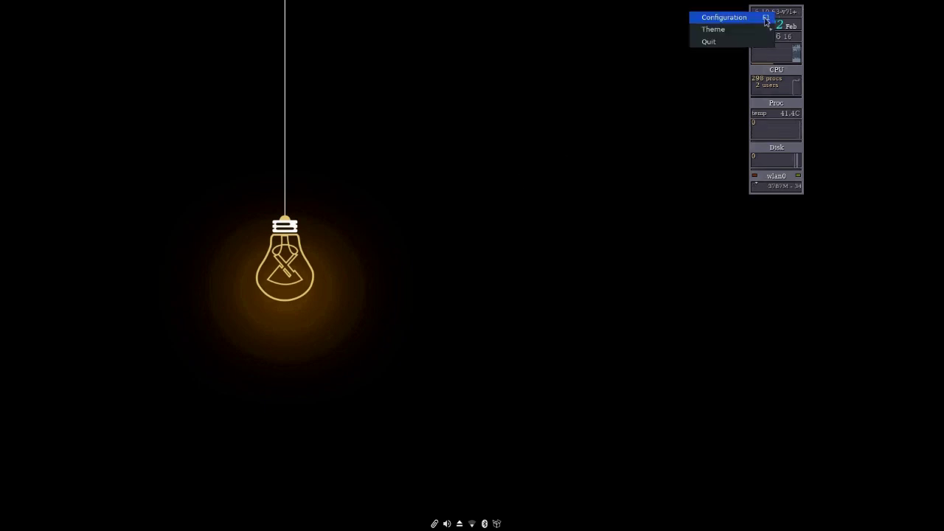
click(707, 43)
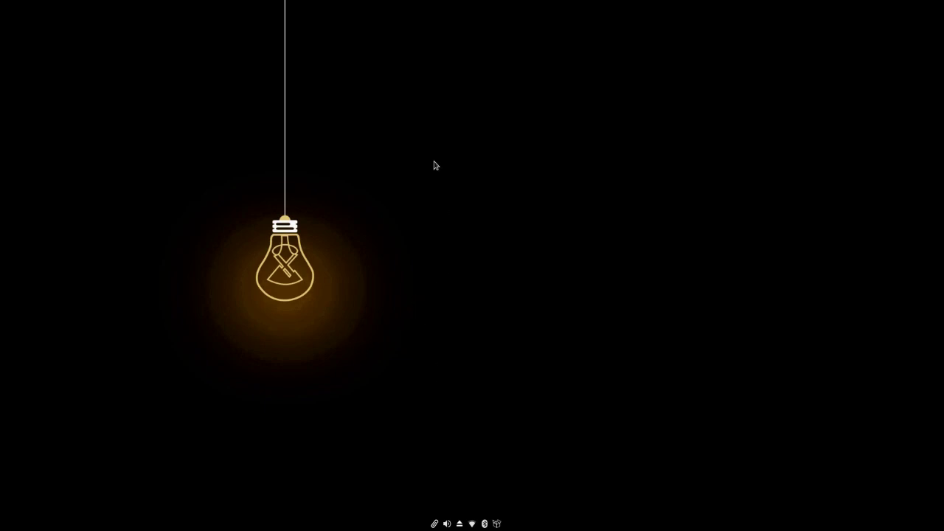
Step: Set the desktop wallpaper to Sunrise_At_6.jpg and close the thumbnail browser
right_click(434, 163)
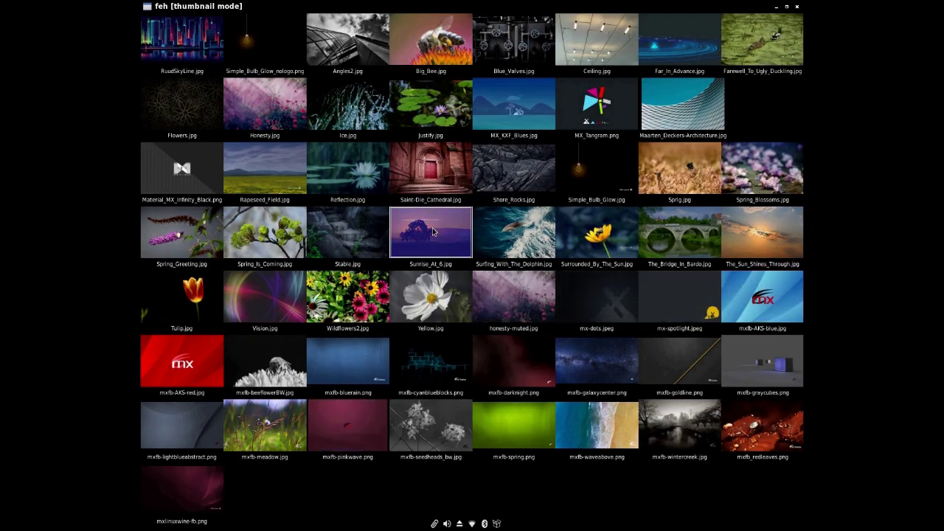
click(797, 9)
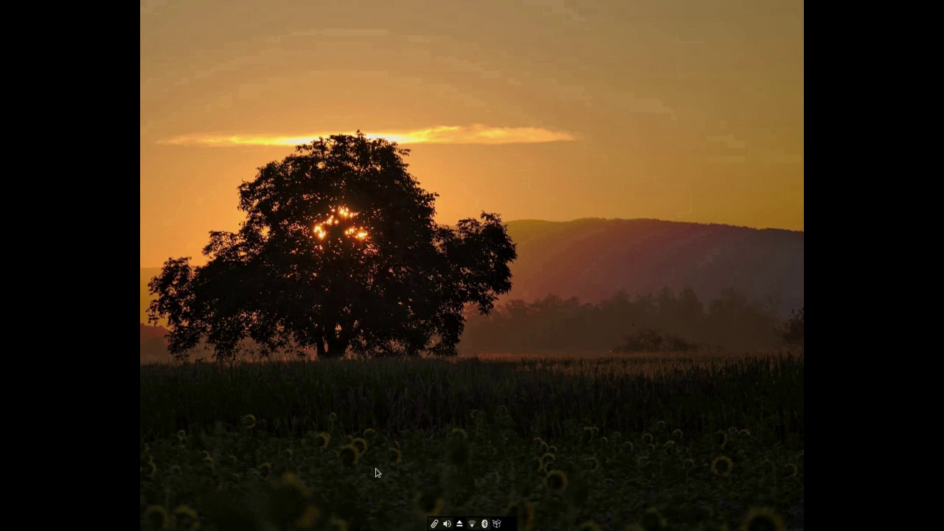
Step: Open Conky Manager to browse the available desktop widgets
right_click(439, 168)
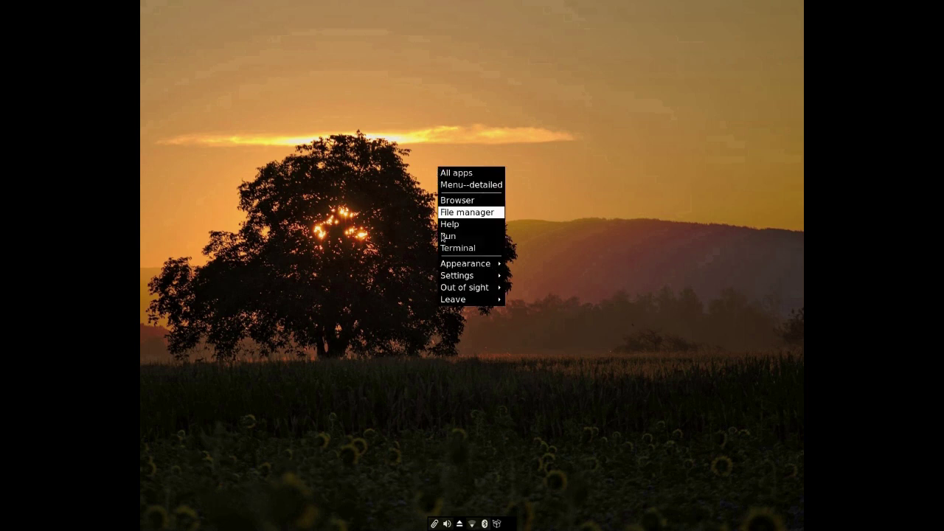
mouse_move(441, 264)
click(518, 265)
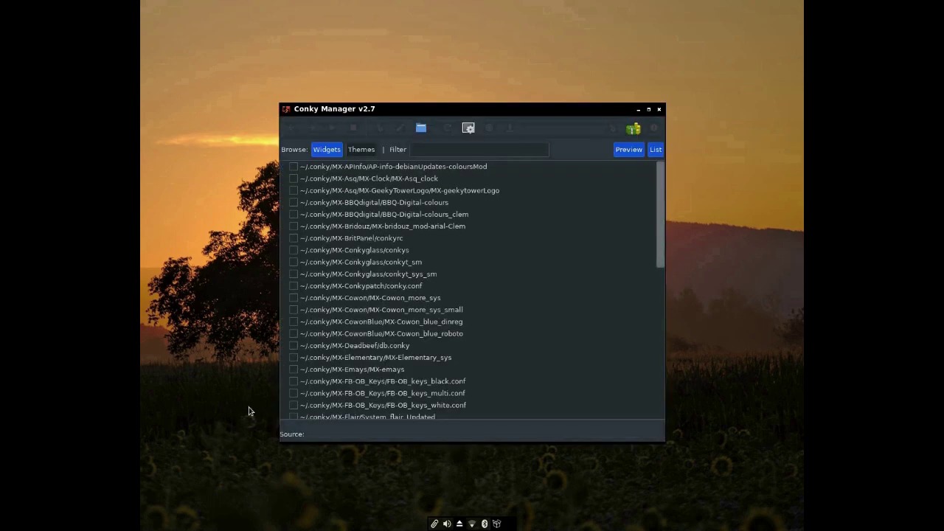
Step: Try the MX-Conkypatch/conky.conf widget, moving the manager window clear of it, and disable it again
click(296, 287)
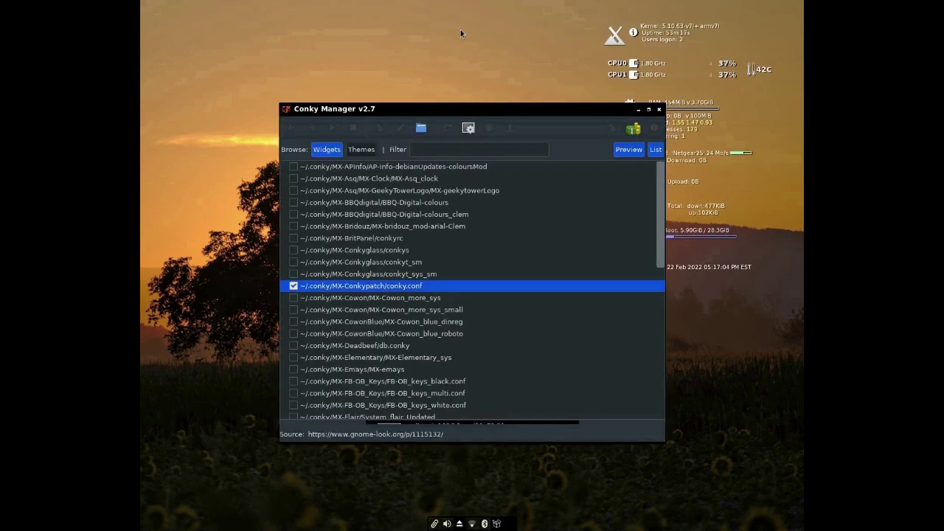
drag(453, 114, 348, 93)
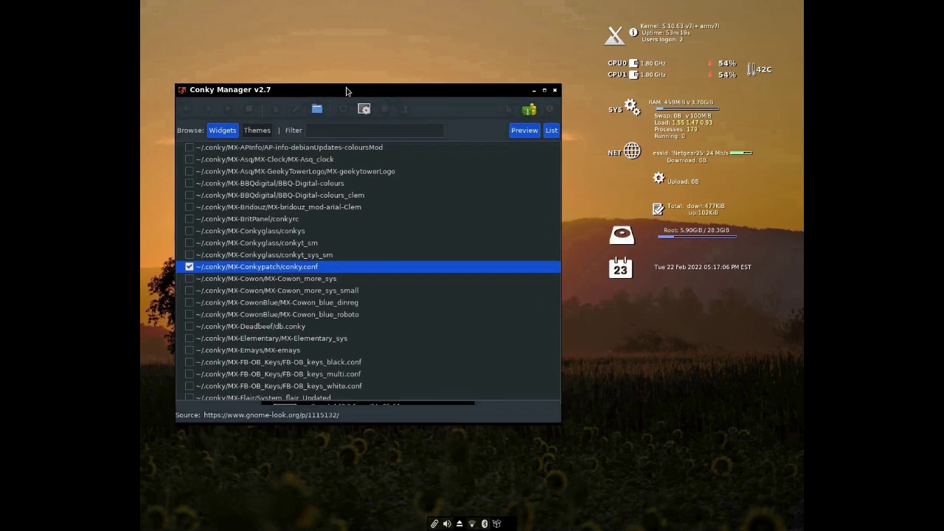
click(189, 269)
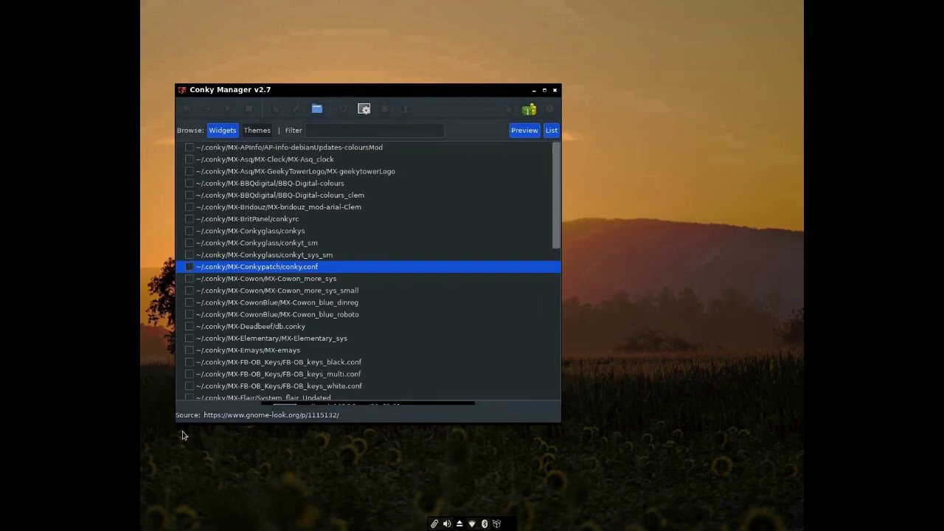
Step: Try the MX-Elementary_sys, MX-Deadbeef db.conky and MX-Cowon_blue_roboto widgets on the desktop, disabling all of them again
click(189, 338)
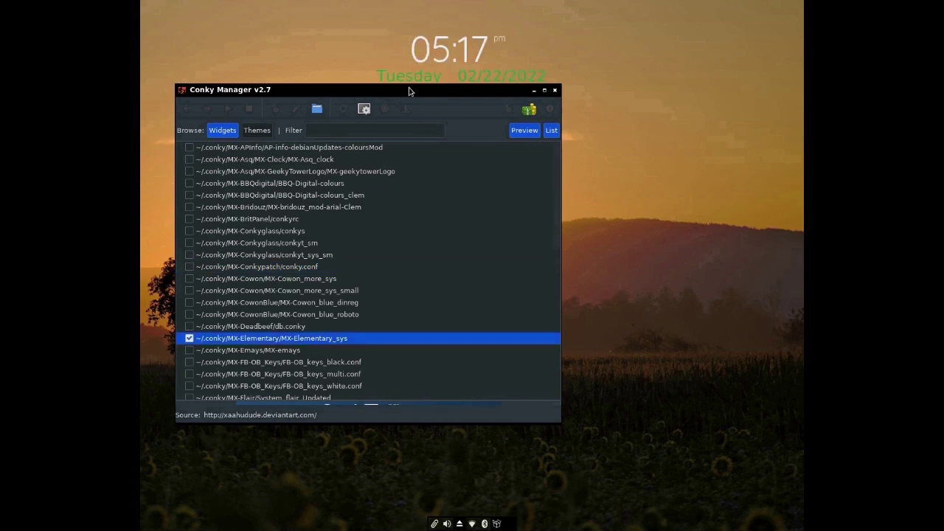
drag(410, 89, 424, 133)
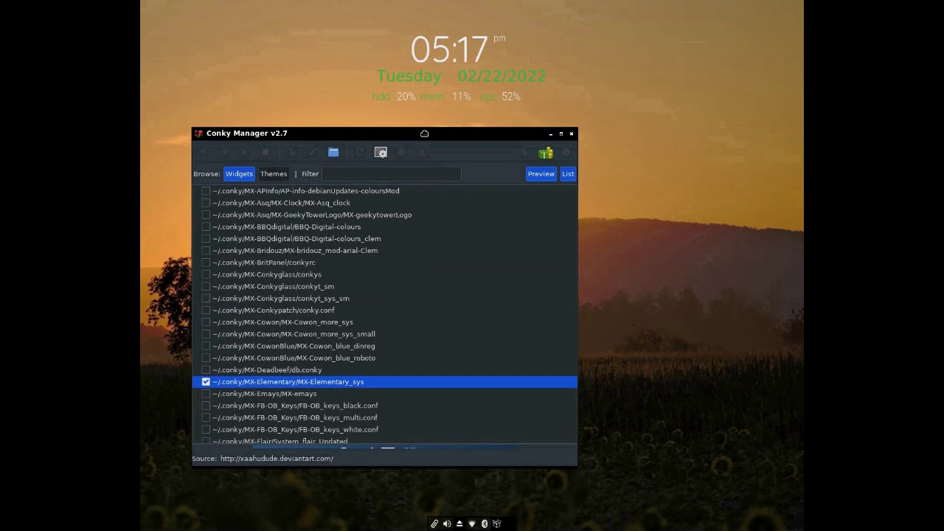
click(206, 371)
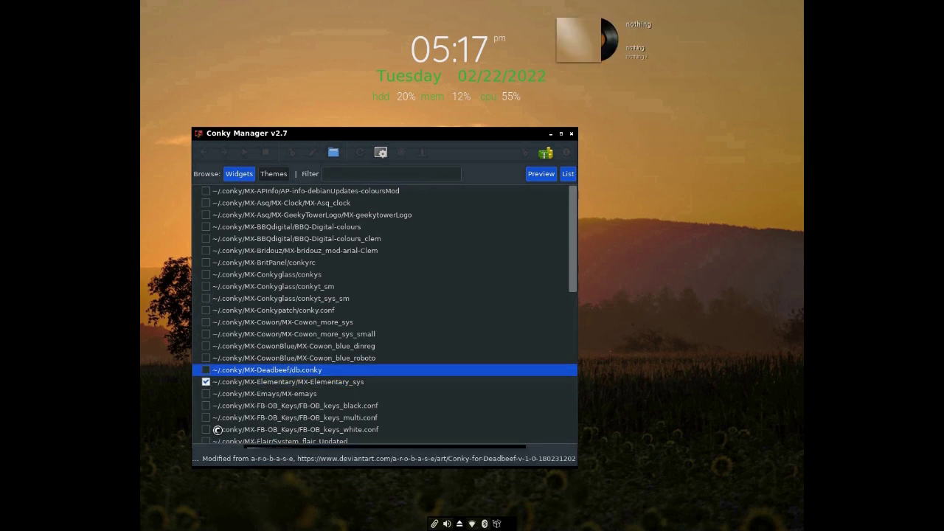
click(206, 358)
click(207, 369)
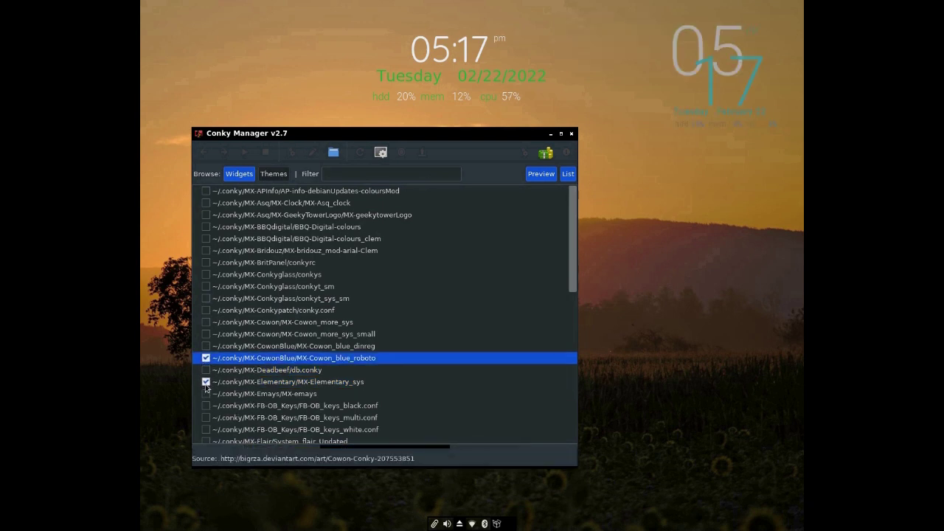
click(207, 358)
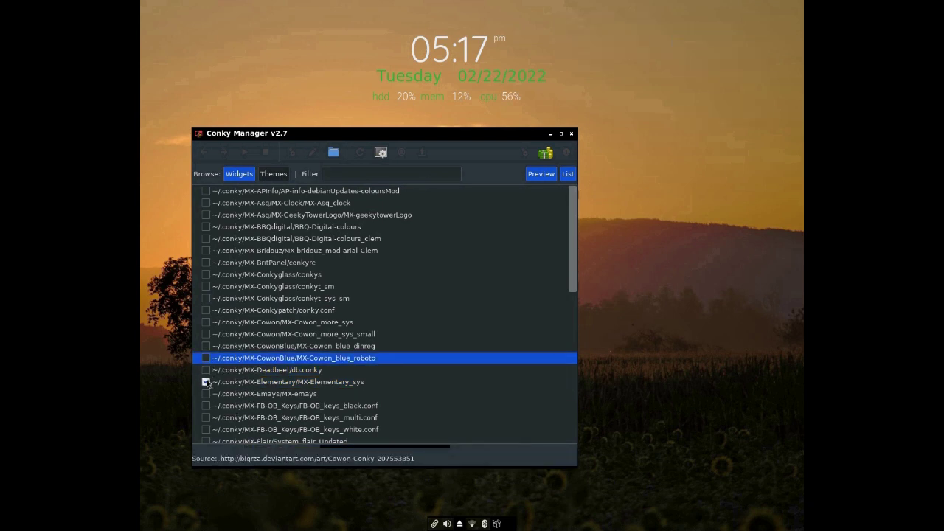
click(207, 382)
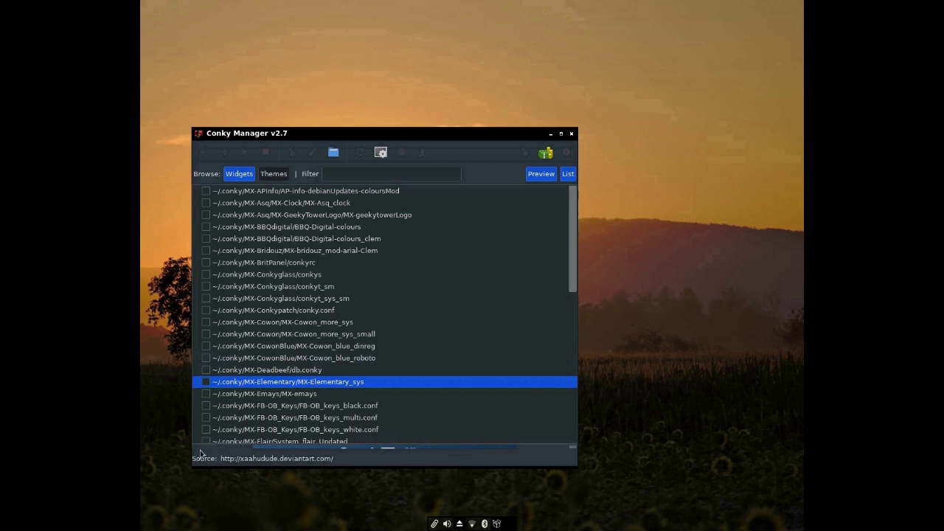
Step: Enable the MX-Flair/System_flair_Updated widget and review its location and transparency settings in the widget editor
scroll(403, 291, down, 3)
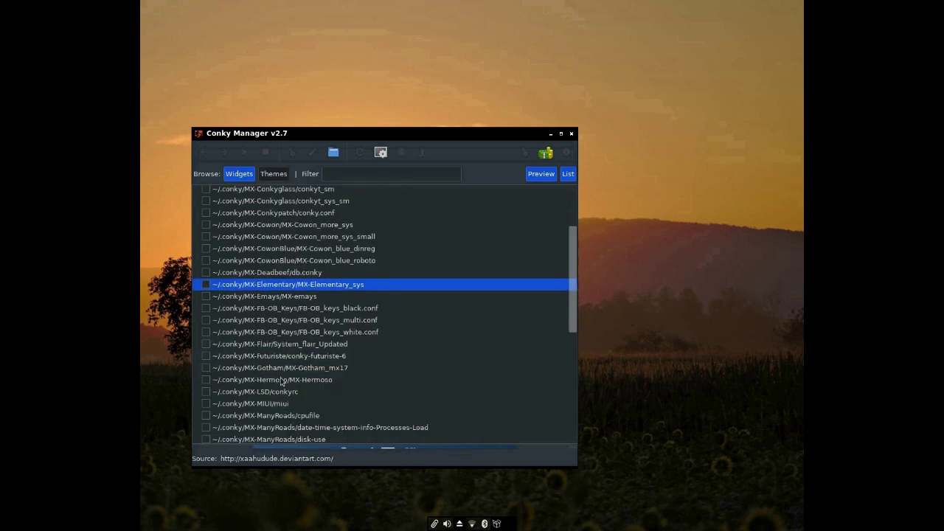
click(204, 344)
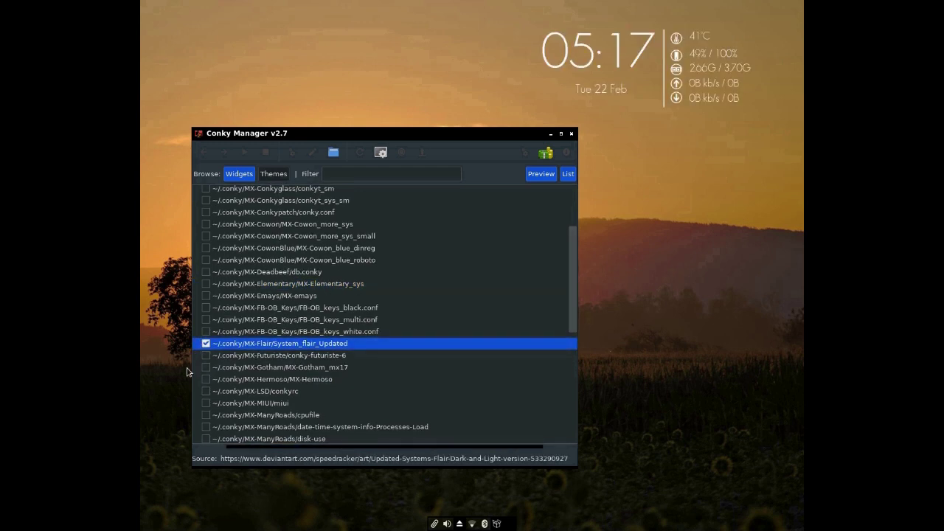
click(292, 154)
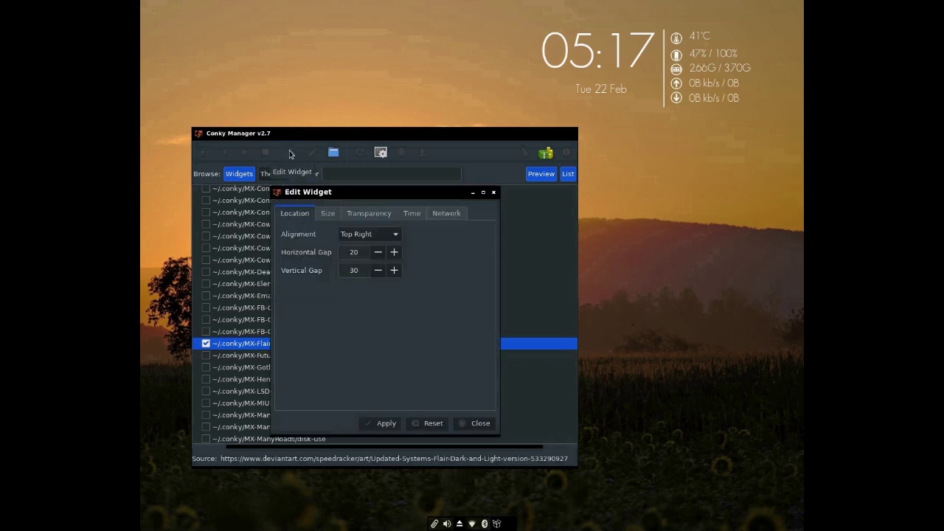
click(366, 213)
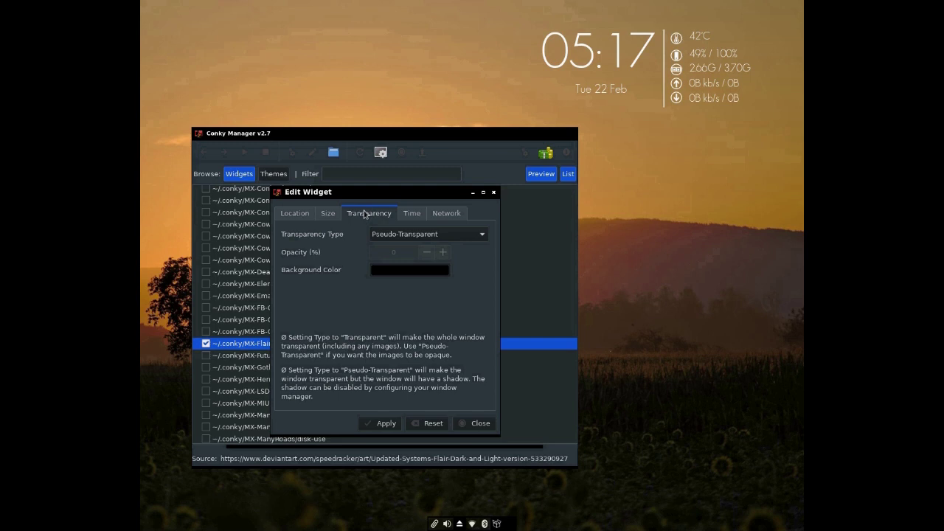
click(481, 238)
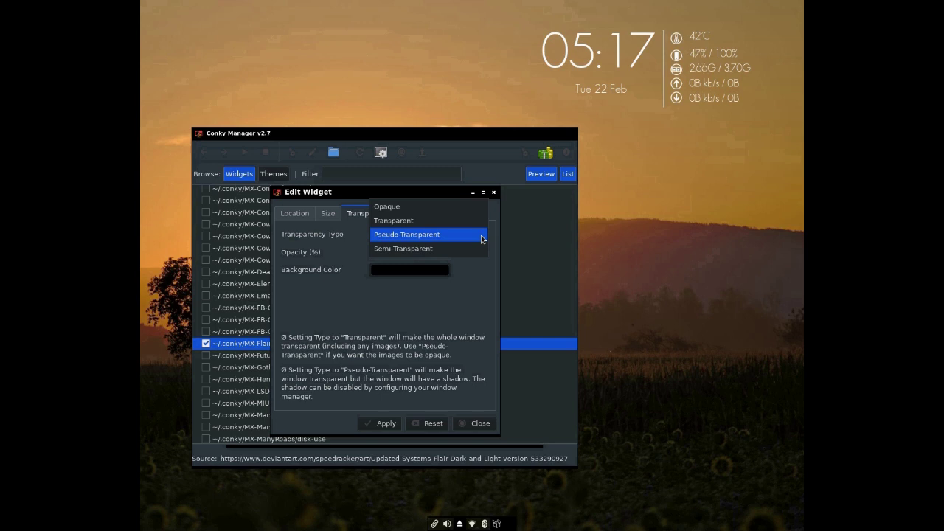
click(481, 236)
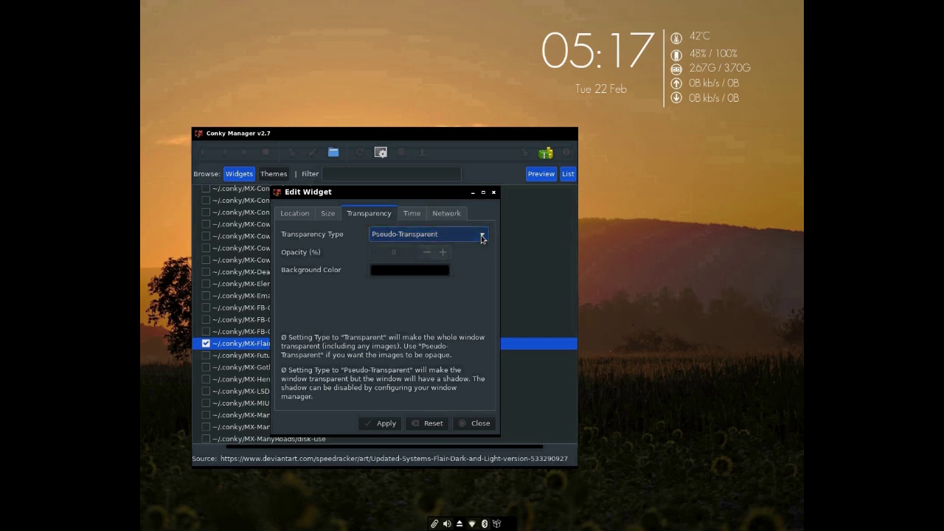
click(290, 215)
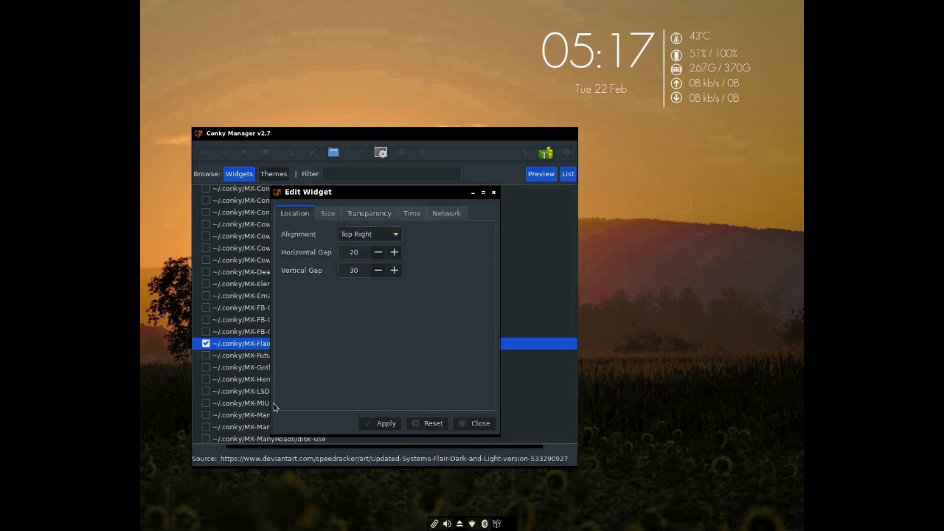
click(478, 423)
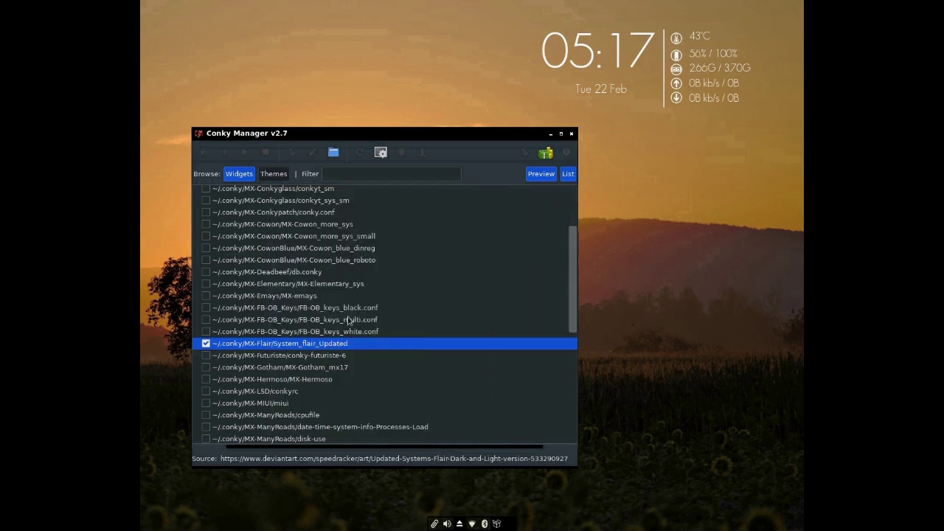
Step: Disable the MX-Flair/System_flair_Updated widget and close Conky Manager
click(206, 344)
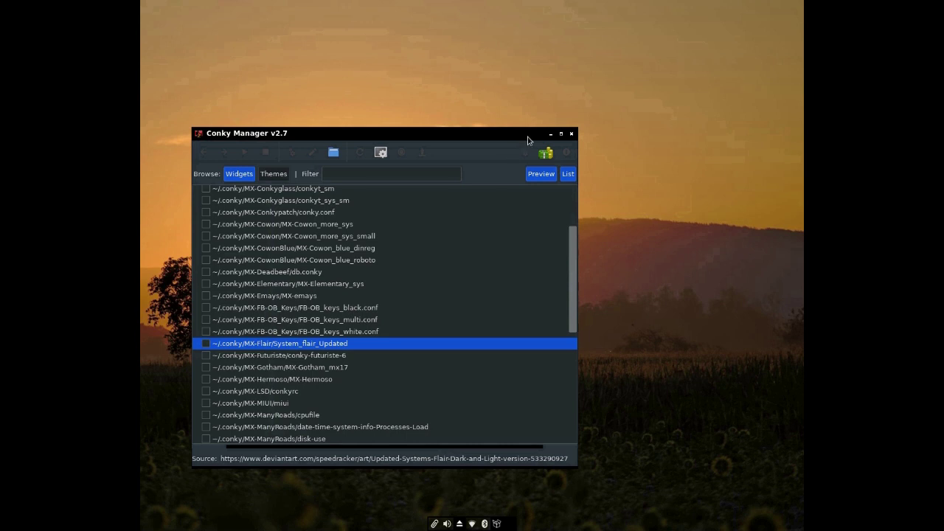
click(571, 133)
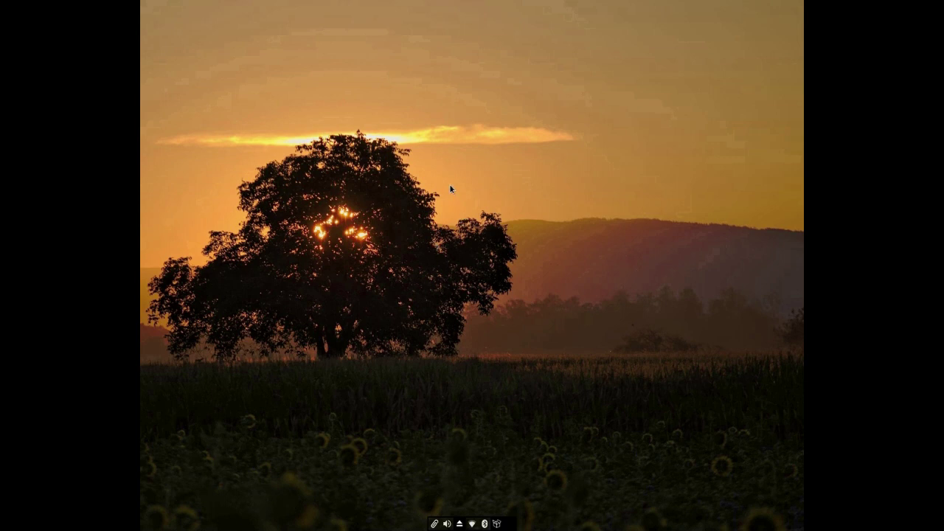
Step: Open the Openbox key bindings editor, inspect the thunar file manager binding, and close the editor without editing the shortcut
right_click(497, 127)
mouse_move(537, 236)
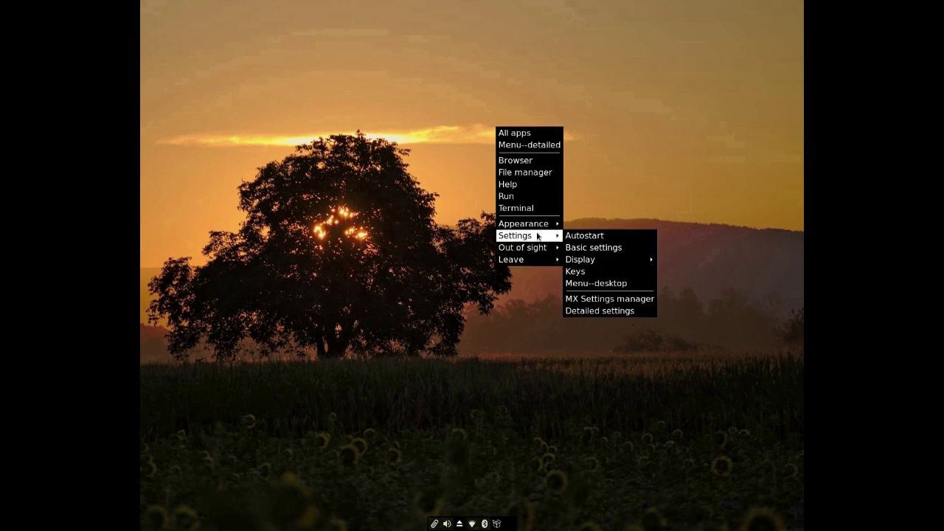
click(581, 273)
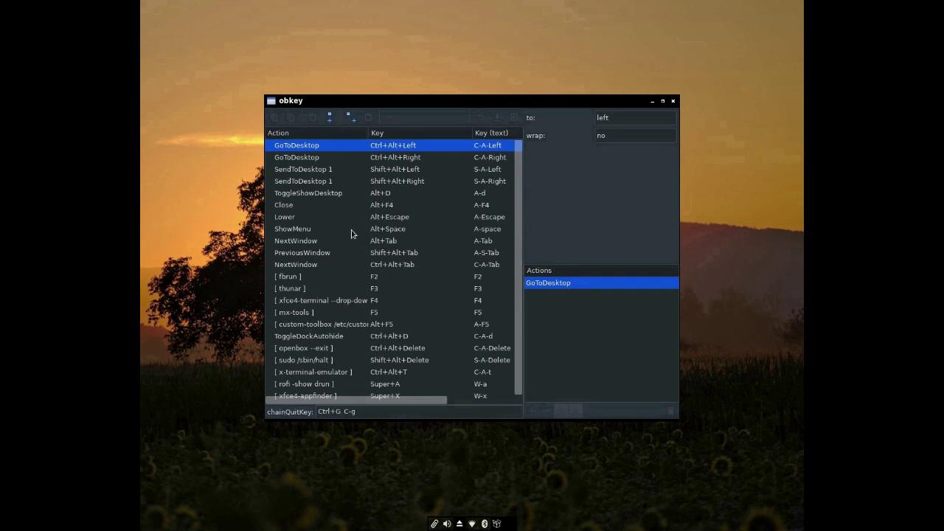
click(377, 290)
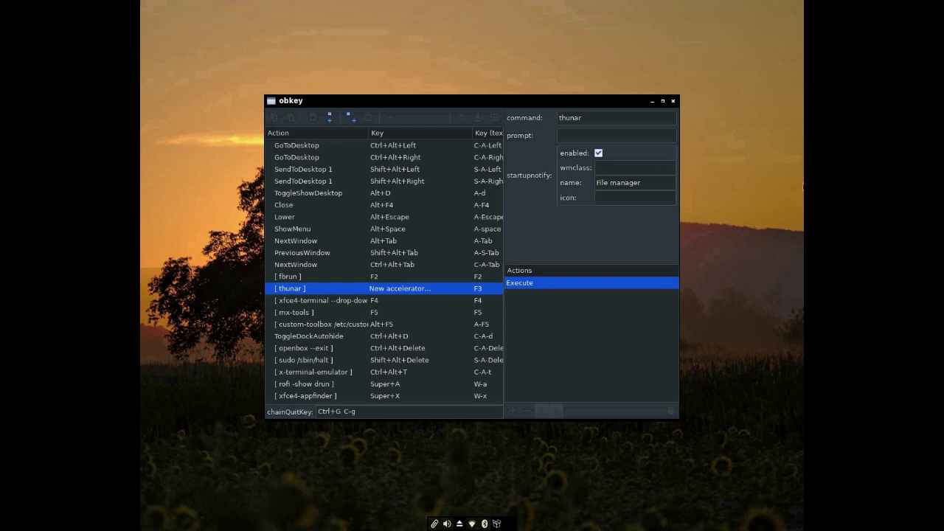
key(Escape)
key(alt+F4)
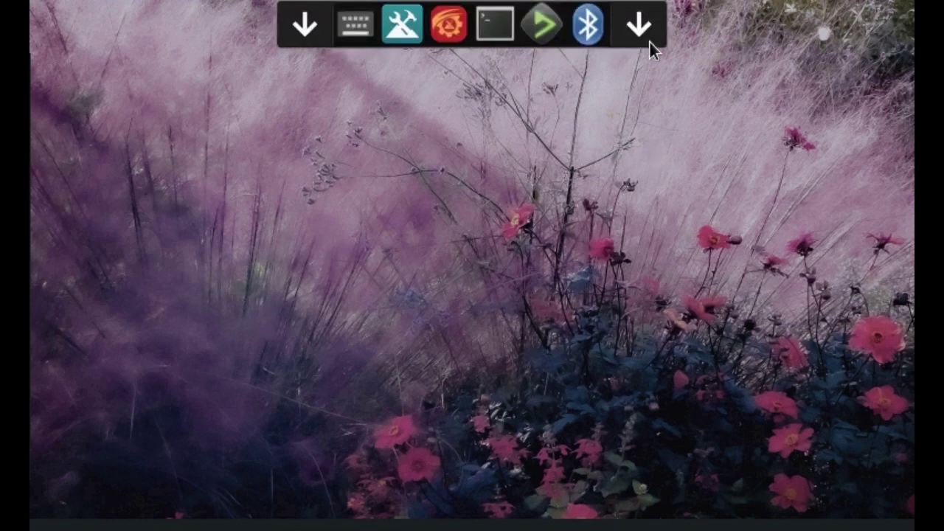
Step: Show the xvkbd onscreen keyboard from the Fluxbox dock, move it higher on the desktop, and close it
click(349, 26)
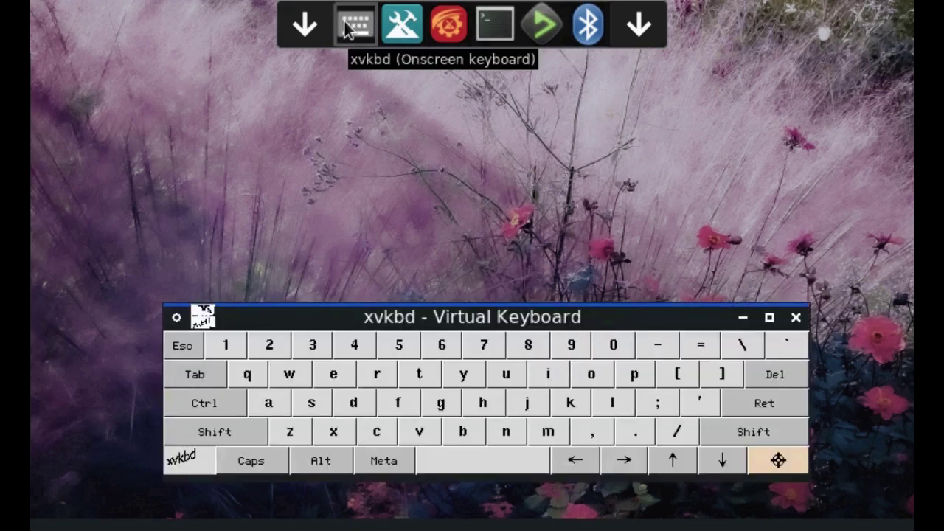
drag(574, 323, 607, 230)
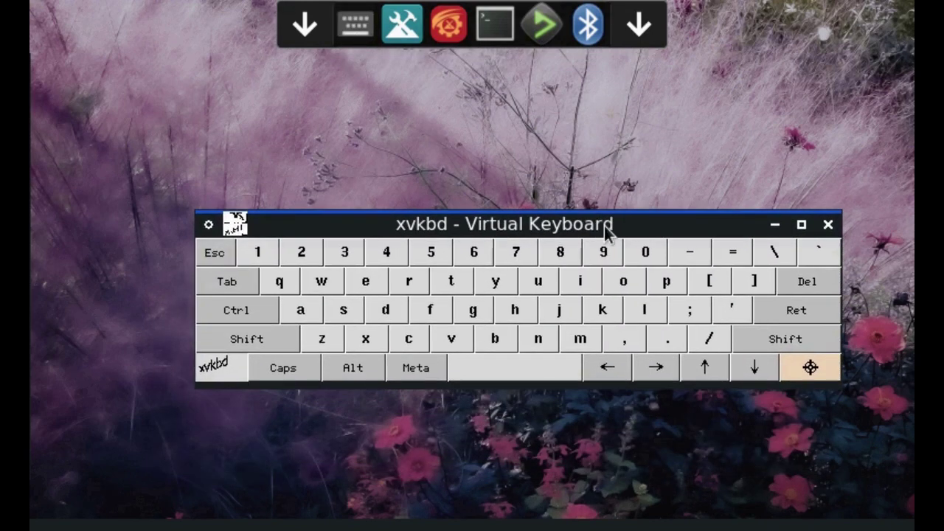
click(829, 224)
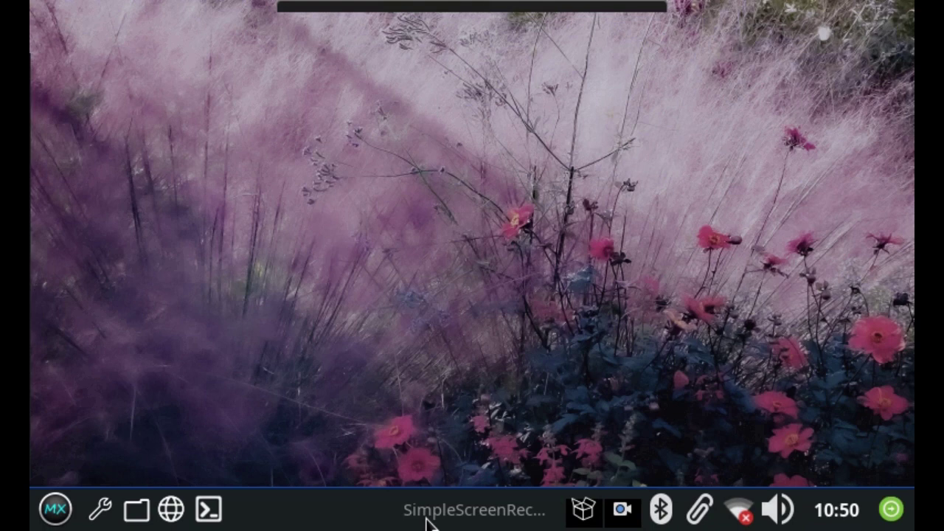
Step: Open the Application Finder to view the installed applications and close it again
click(56, 509)
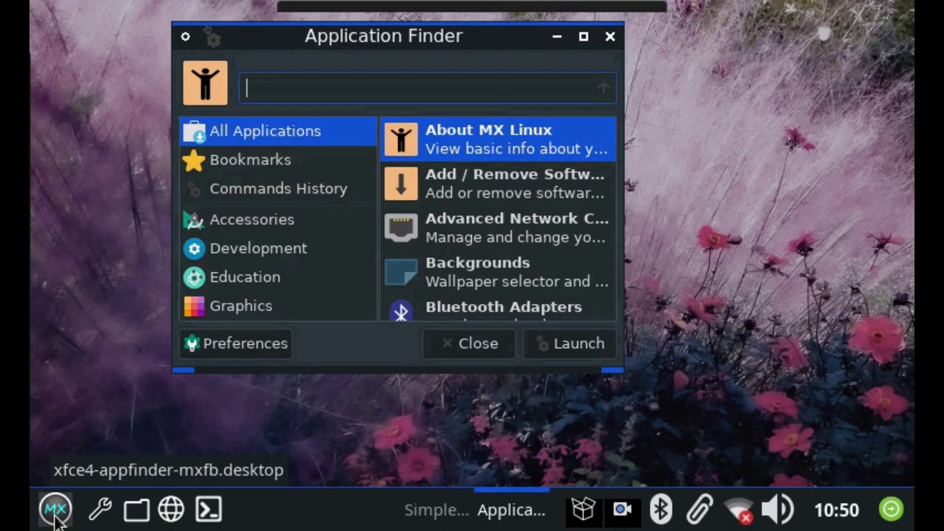
key(Escape)
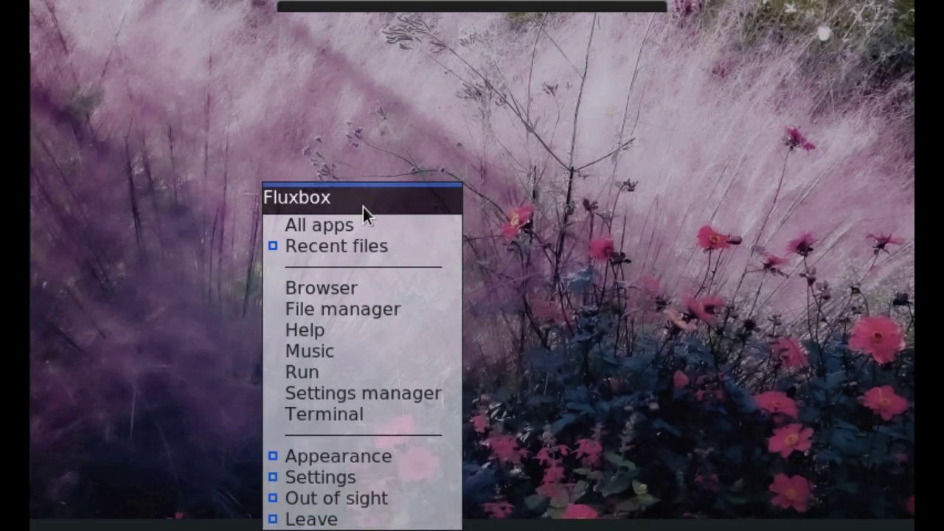
Step: Move the Fluxbox desktop menu higher so it fits on the screen, and show its Out of sight options
drag(363, 207, 446, 102)
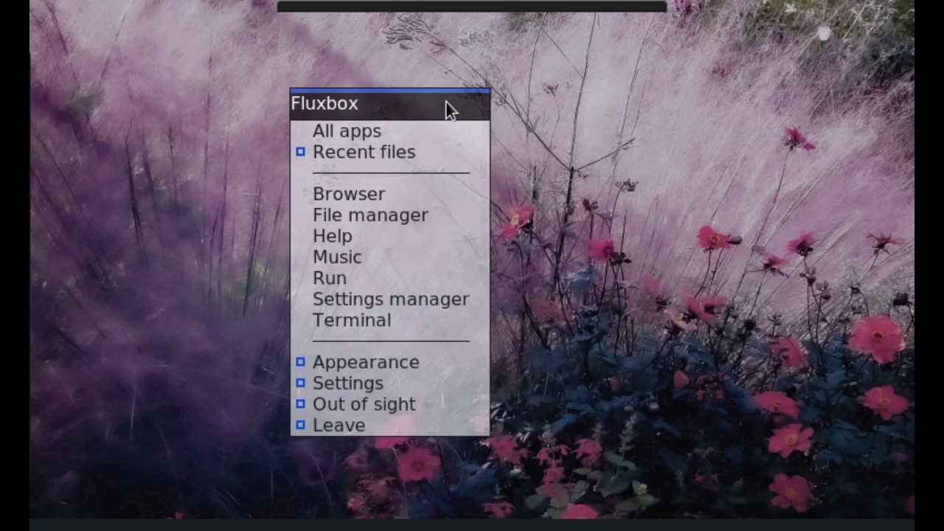
mouse_move(437, 407)
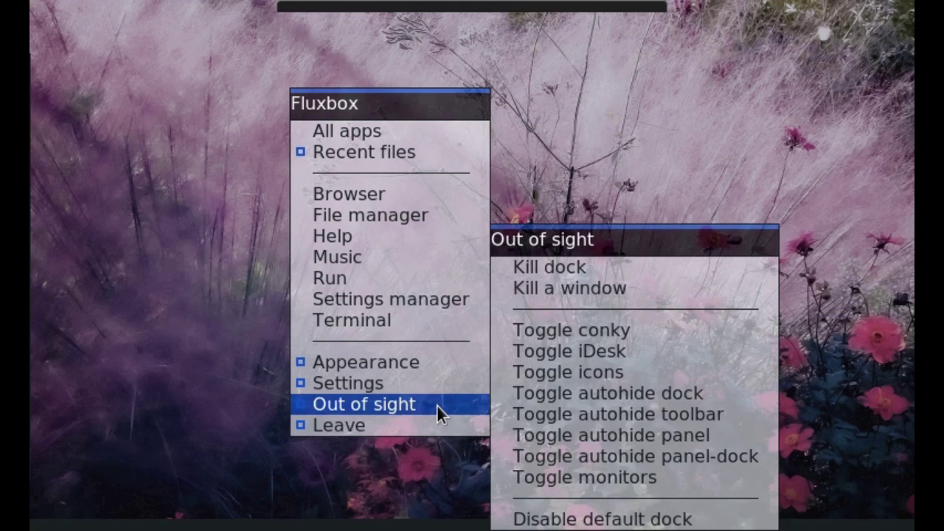